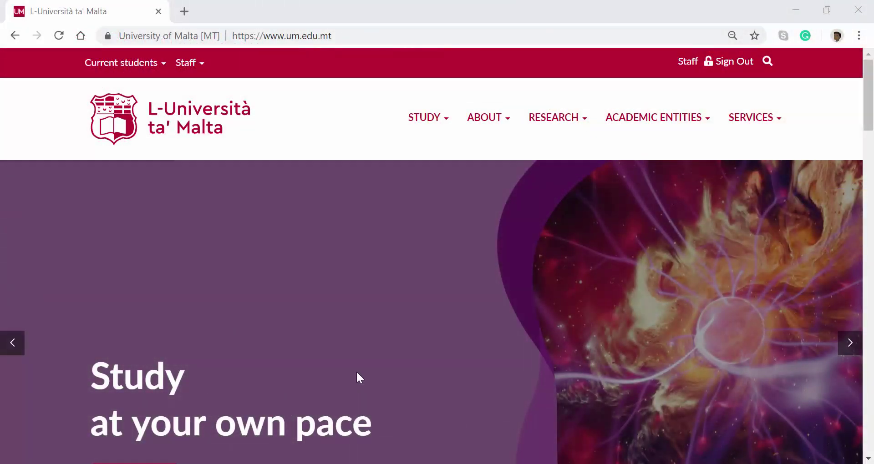
Step: Go to the staff IT support page and scroll down to the Request IT support tile
left_click(143, 67)
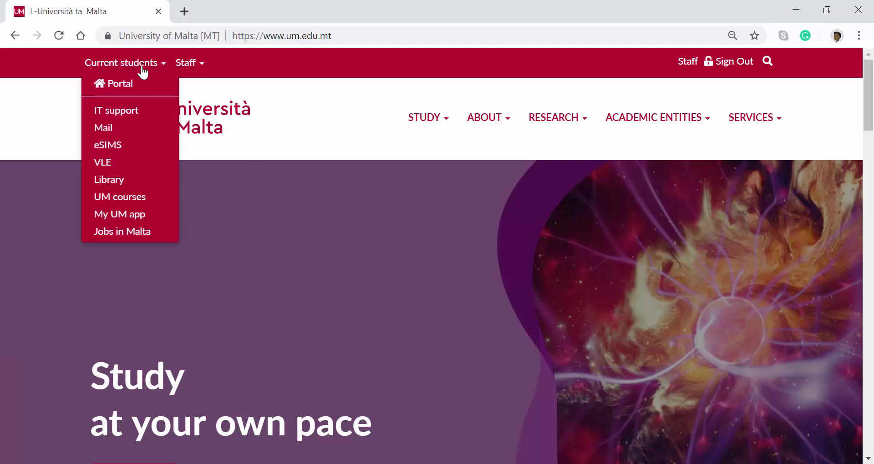
left_click(198, 68)
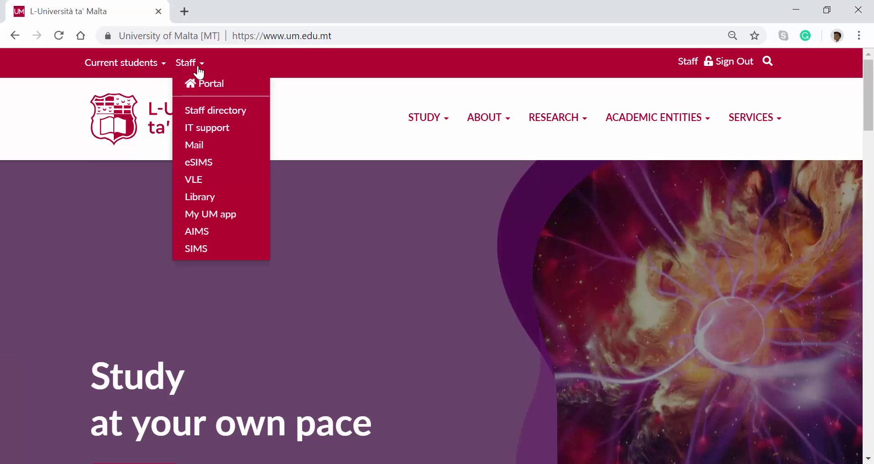
left_click(202, 130)
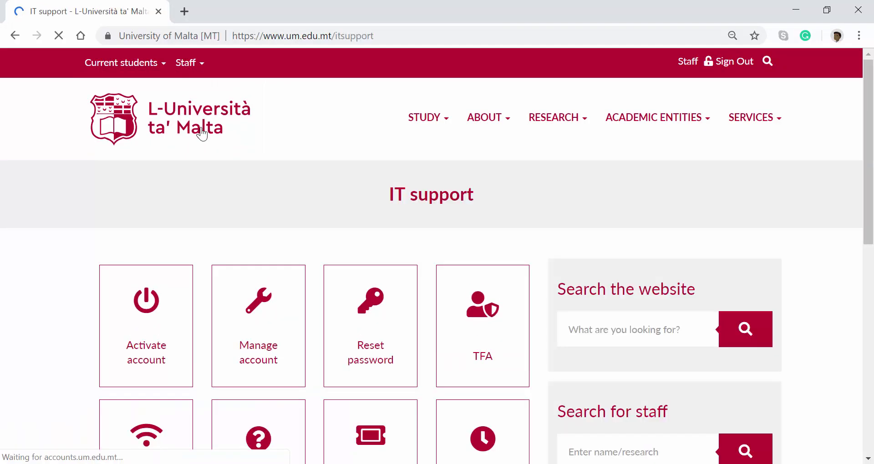
scroll(450, 250, "down", 2)
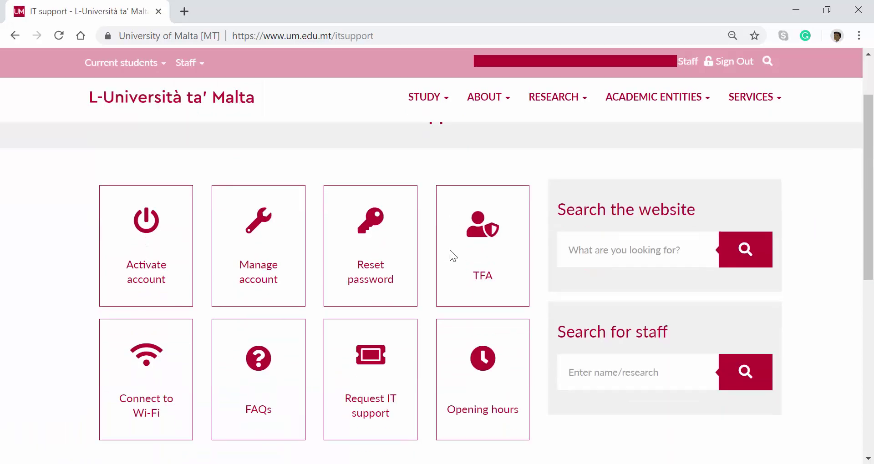
scroll(450, 250, "down", 1)
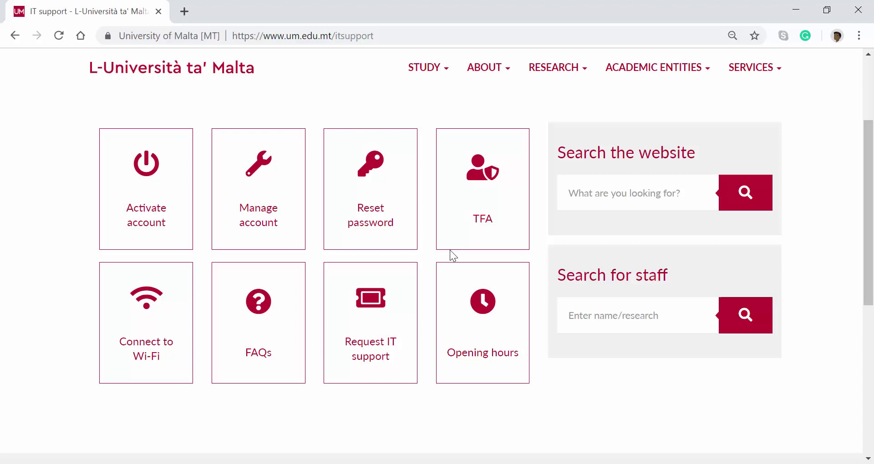
scroll(450, 250, "down", 1)
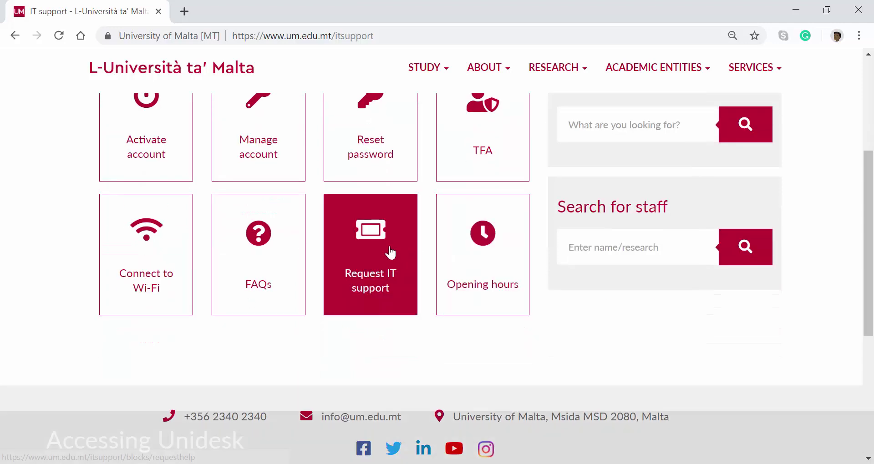
Step: Open Request IT support and scroll the Help and support page to the Self-Service Portal link
left_click(391, 252)
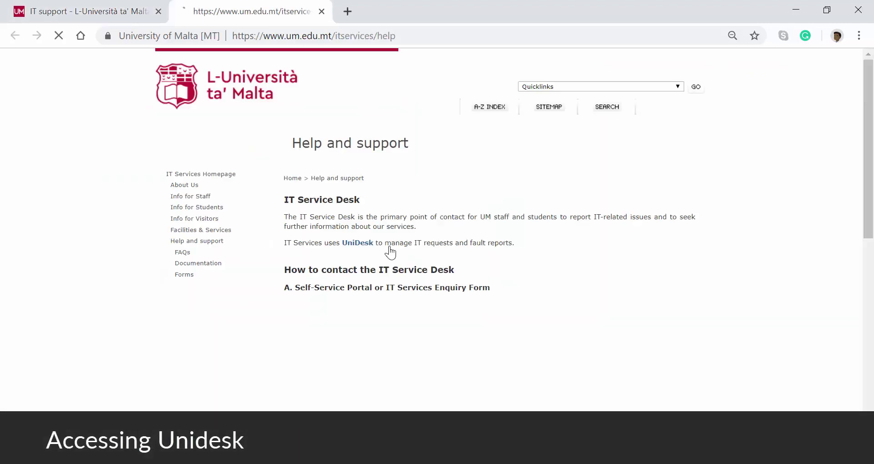
scroll(465, 222, "down", 2)
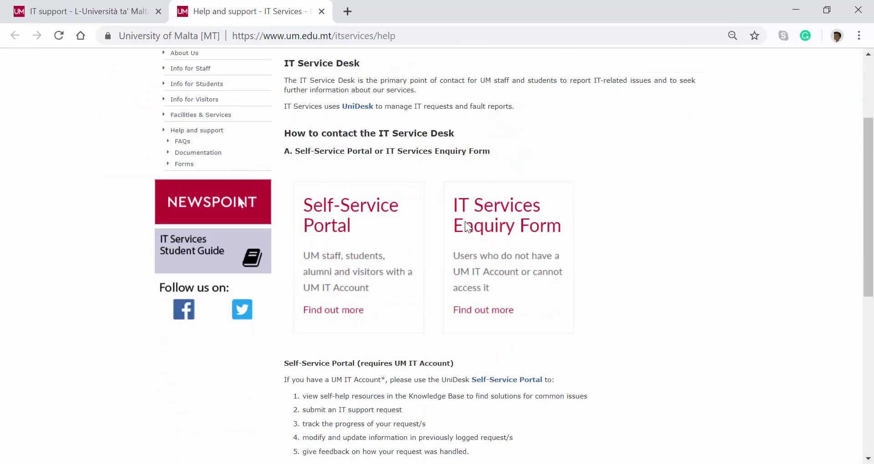
scroll(465, 222, "down", 1)
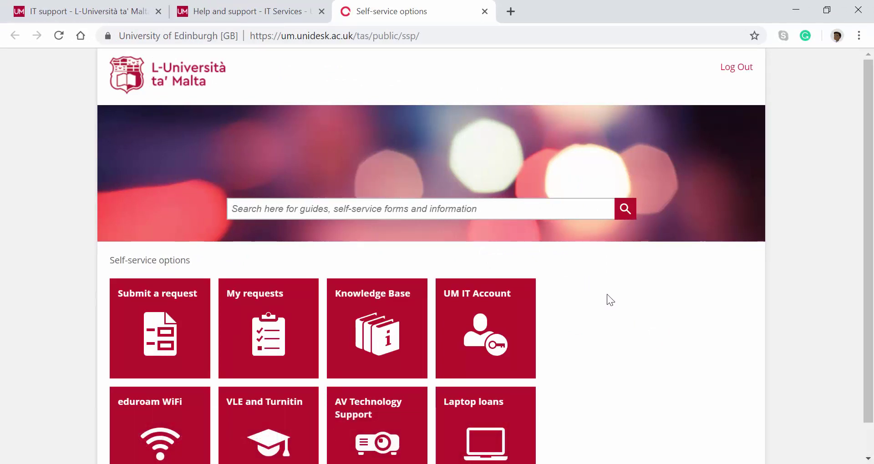
Step: Scroll the self-service options to reach the Knowledge Base and its top 10 most viewed items
scroll(608, 295, "down", 1)
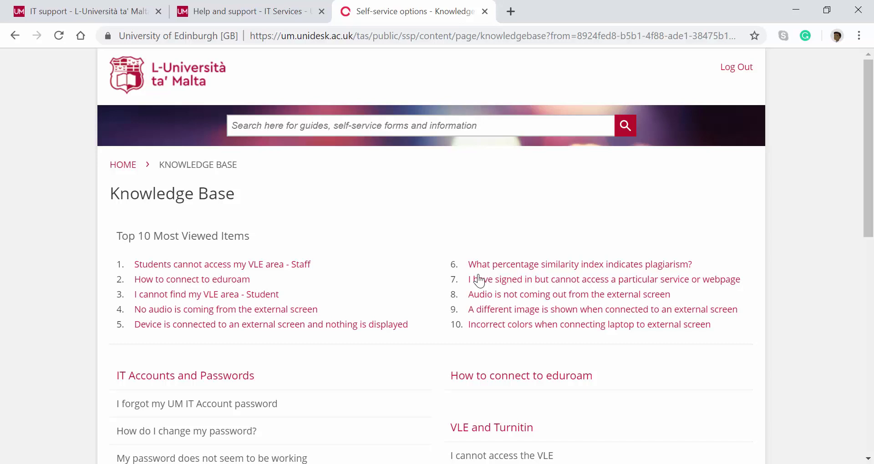
Step: Search the portal for 'eduroam', then go back to the HOME page
left_click(276, 130)
type("eduroam")
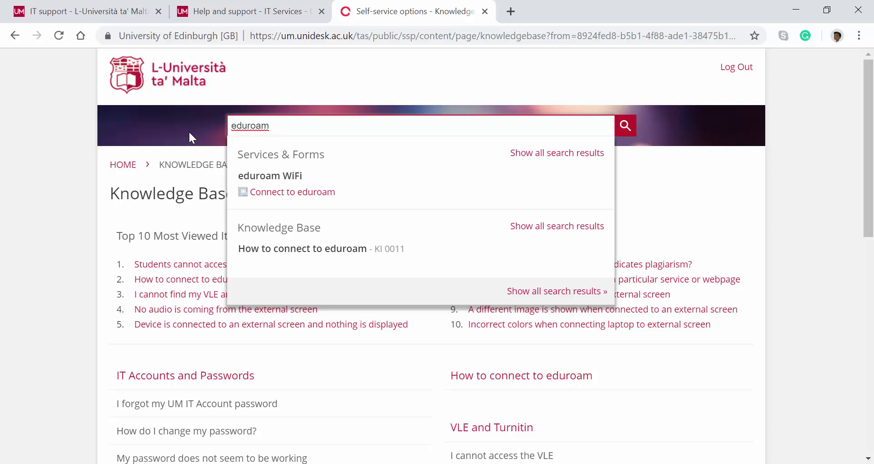
left_click(126, 165)
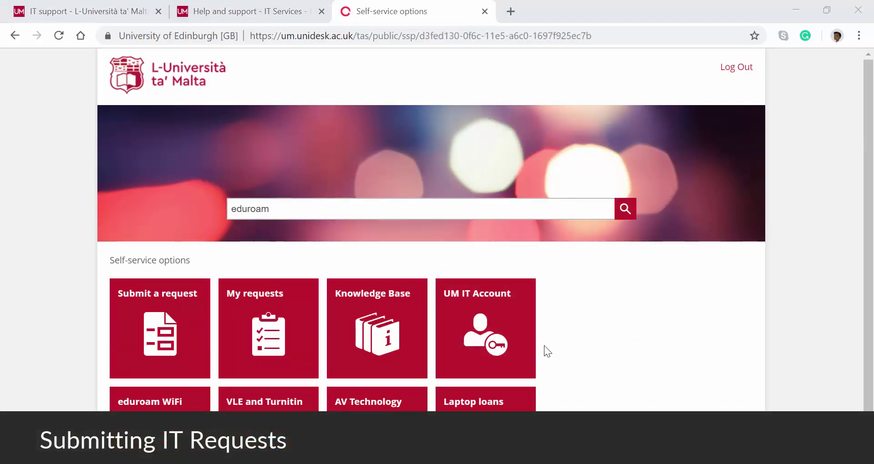
Step: Start a new request with a contact number, subject 'SPSS Software' and details asking how to buy an SPSS licence
left_click(170, 335)
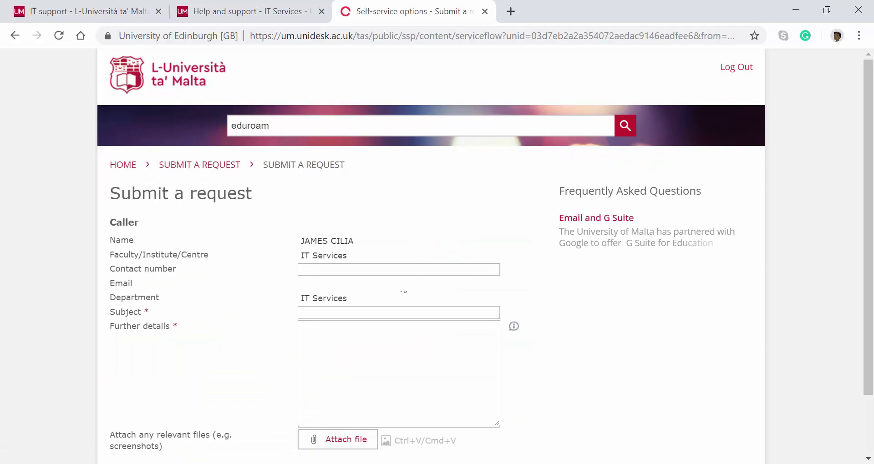
type("2340 4112")
left_click(333, 313)
type("SPSS Software")
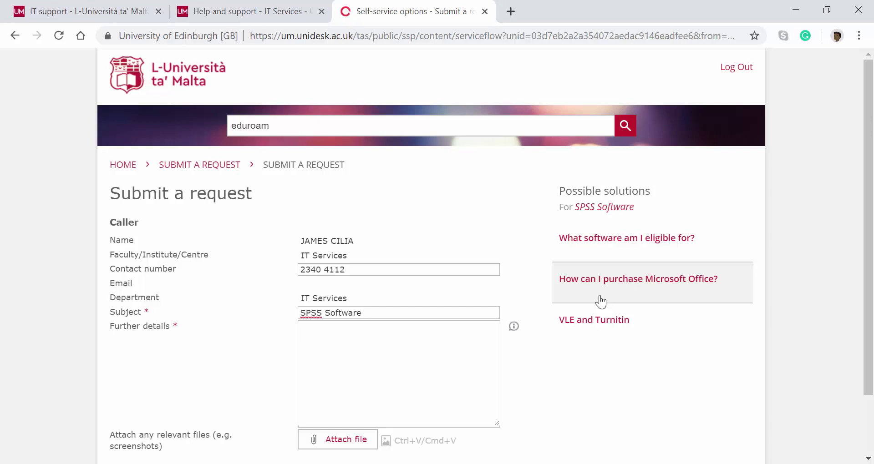
left_click(396, 345)
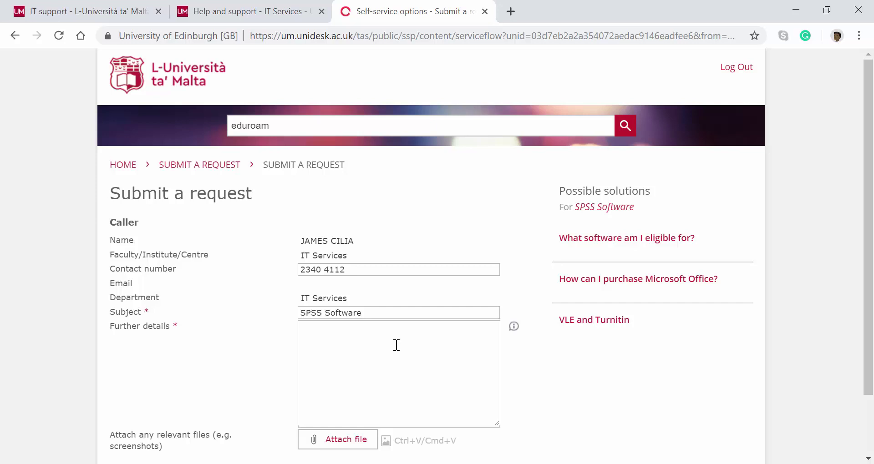
type("What is the process that I need to follow to purchase a licence of SPSS?  Thanks, James")
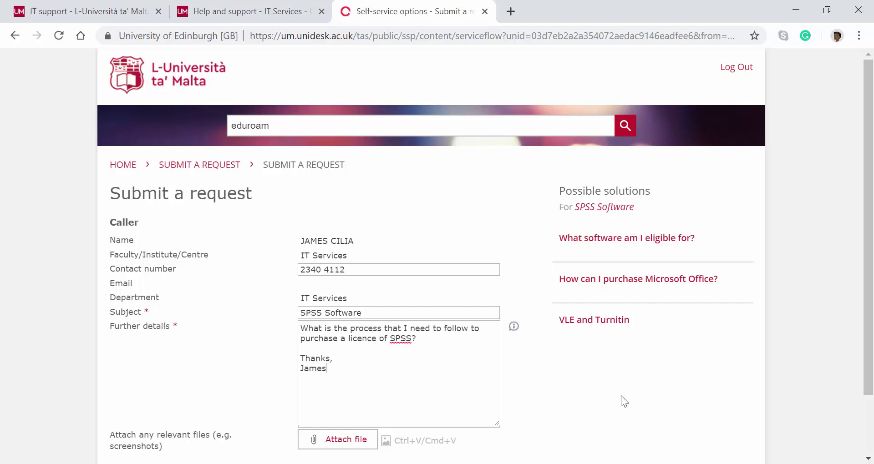
scroll(621, 395, "down", 2)
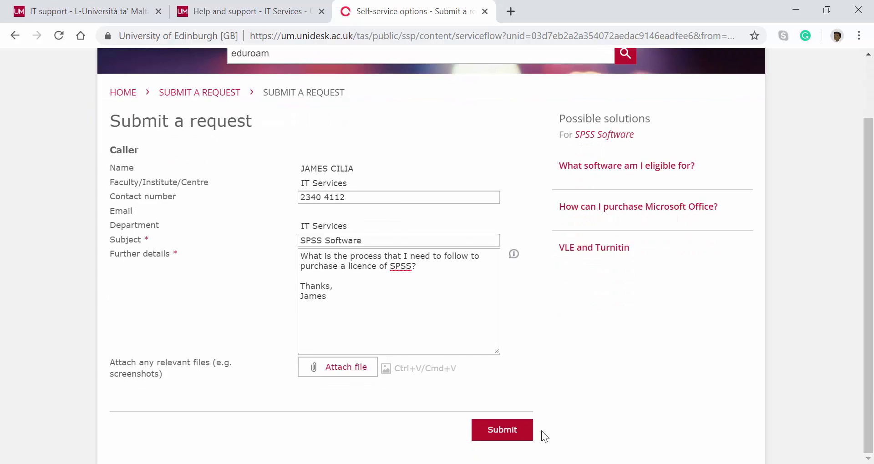
left_click(518, 436)
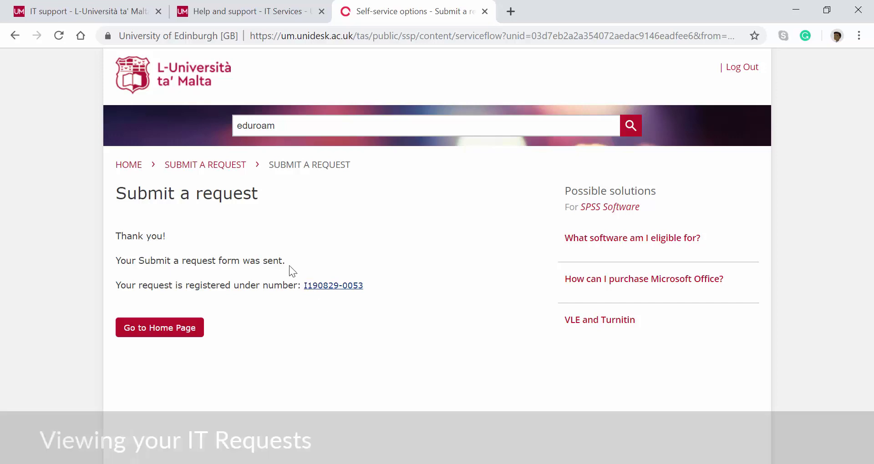
Step: From My requests, switch between Closed and Open filters and open the SPSS Software request
left_click(130, 167)
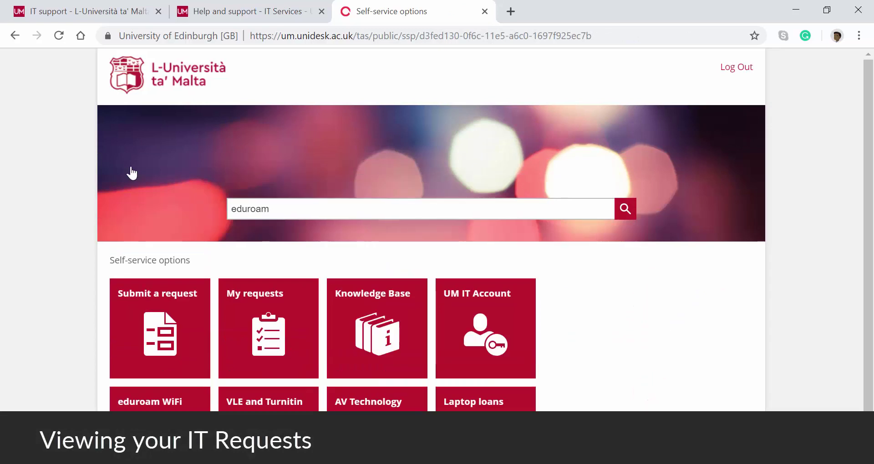
left_click(288, 308)
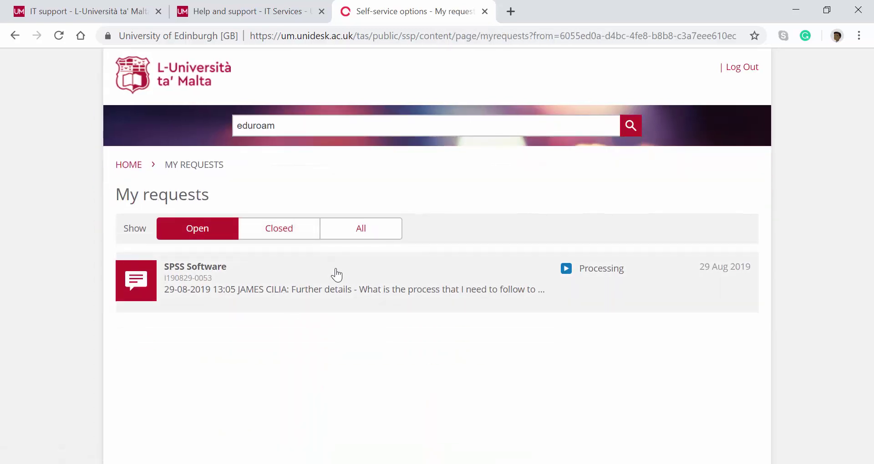
left_click(297, 236)
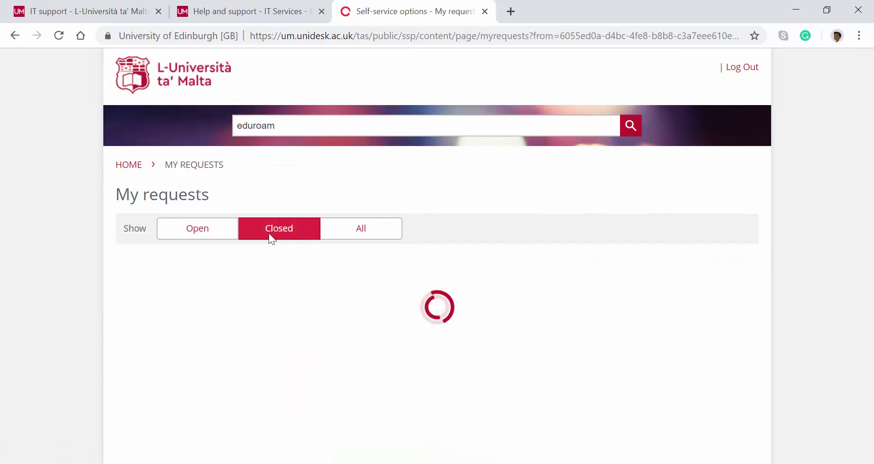
left_click(208, 236)
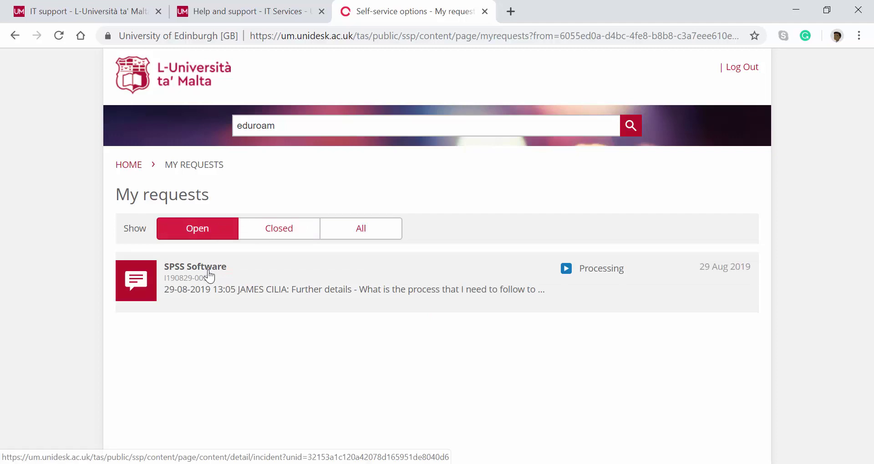
left_click(209, 273)
scroll(210, 188, "down", 2)
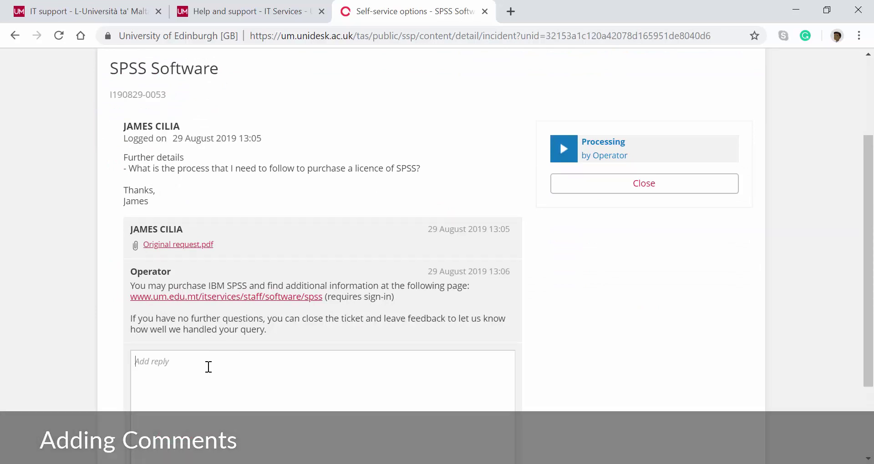
Step: Post the reply 'Thanks I will look into this information' on the SPSS Software request
type("Thanks I will look into this information")
scroll(209, 367, "down", 1)
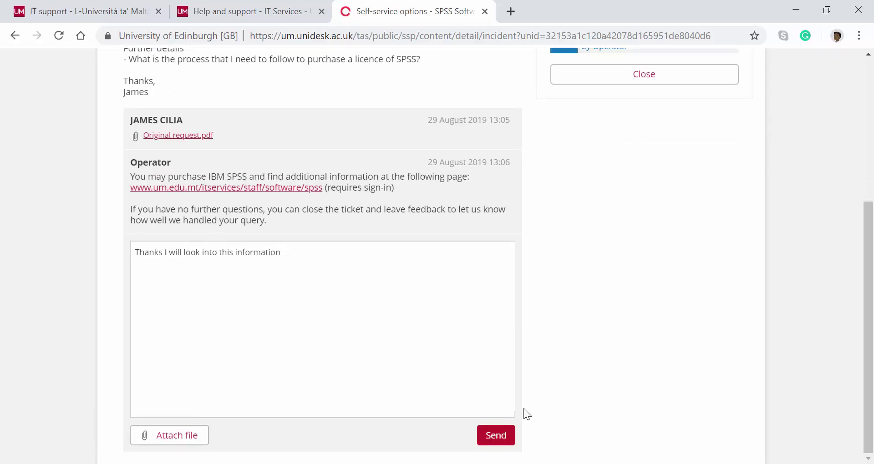
left_click(500, 438)
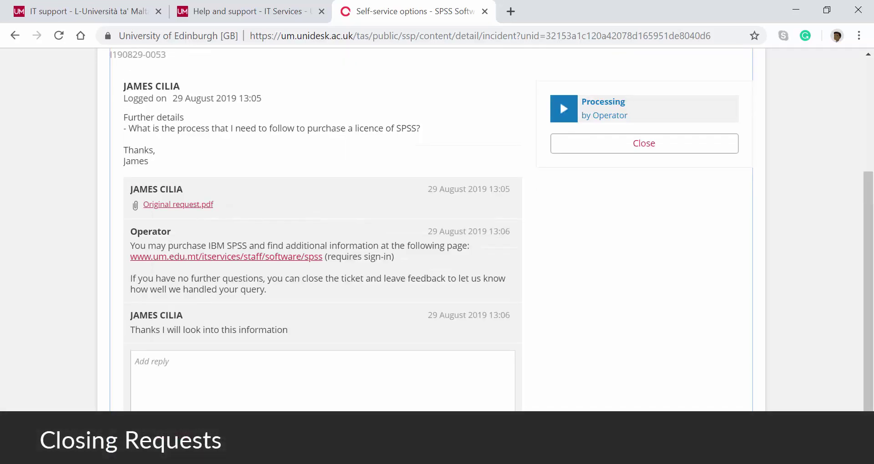
Step: Close the request with the reason 'Thanks.'
left_click(626, 144)
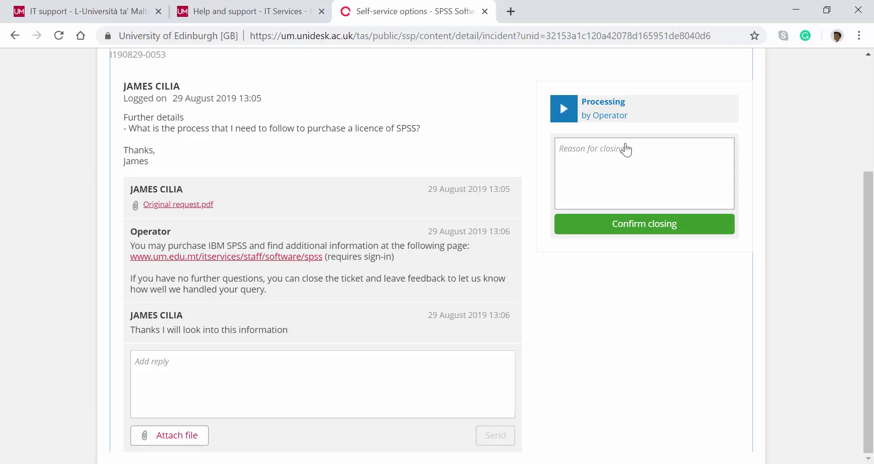
type("Thanks.")
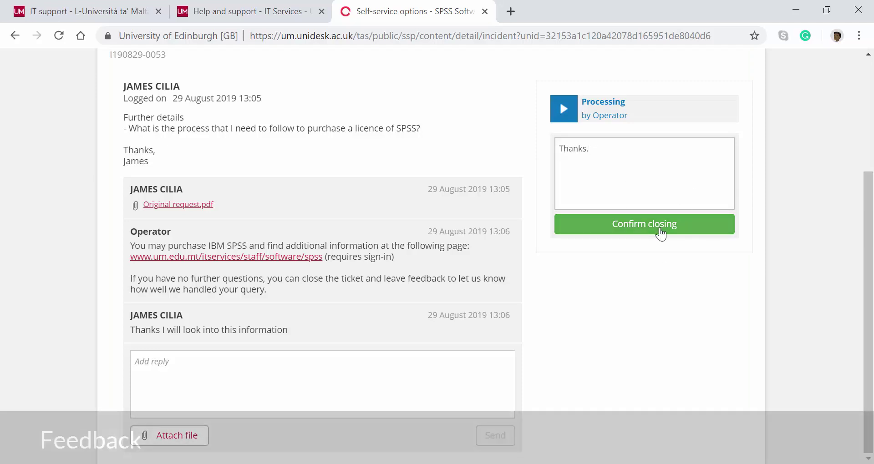
left_click(660, 235)
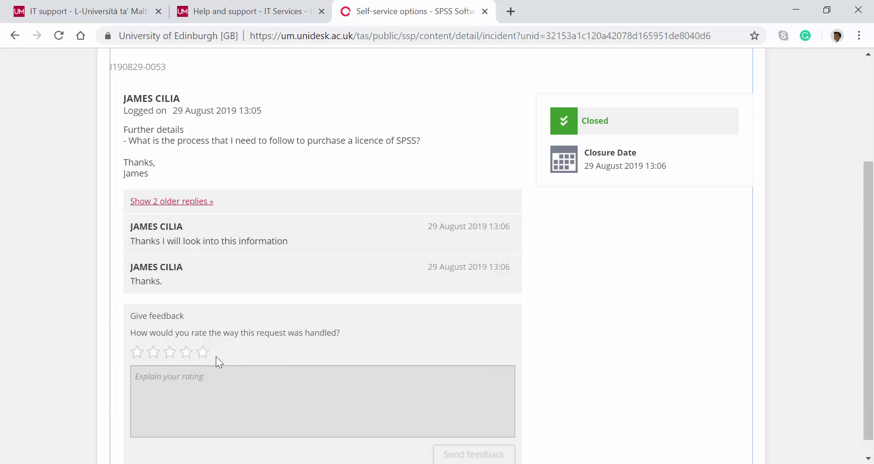
Step: Rate the request five stars with feedback 'The response to my request was very quick.'
left_click(202, 352)
left_click(182, 379)
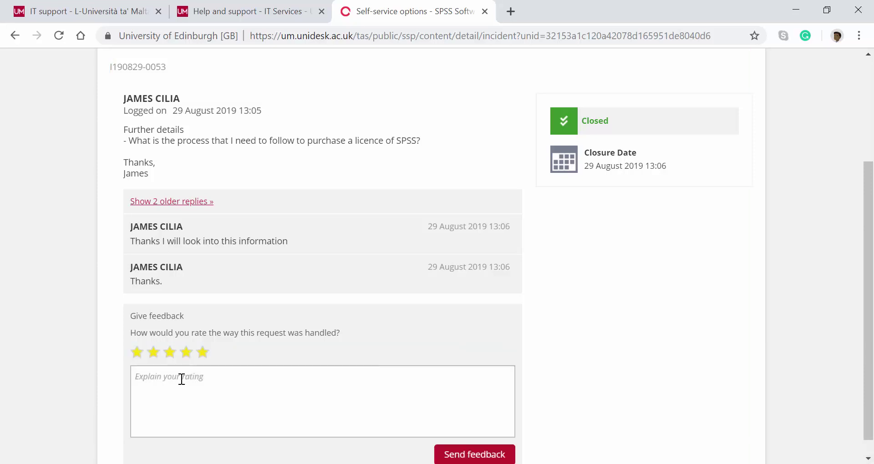
type("The response to my request was very quick.")
scroll(205, 377, "down", 1)
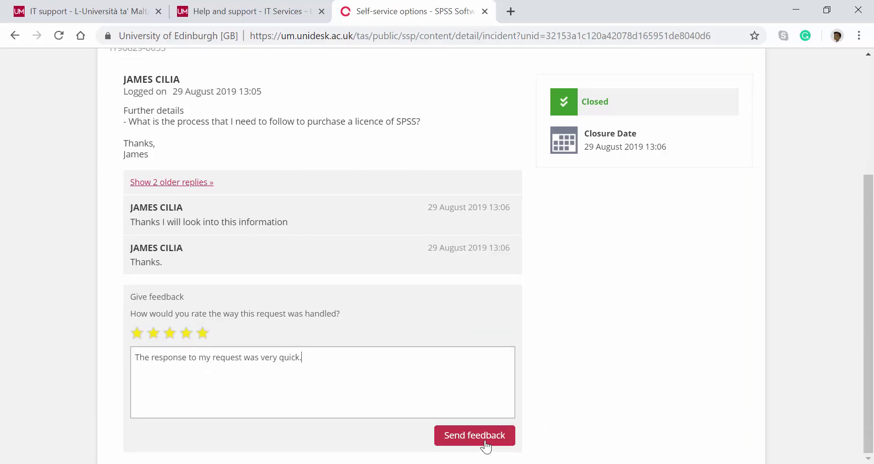
left_click(485, 447)
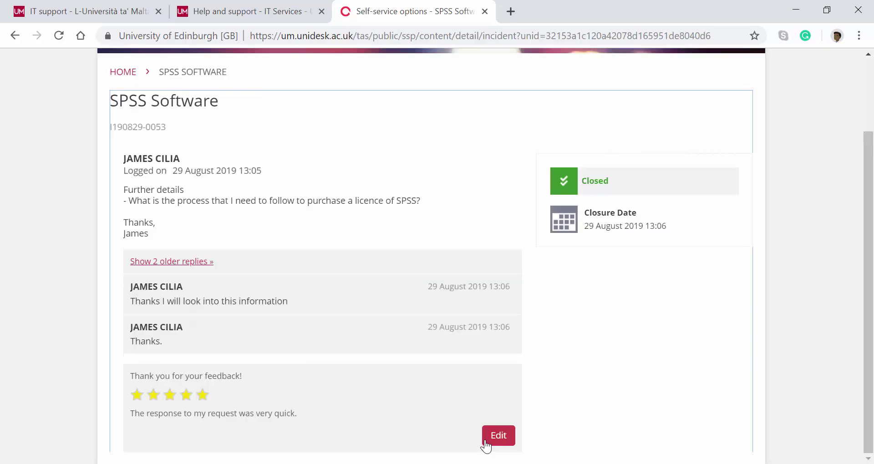